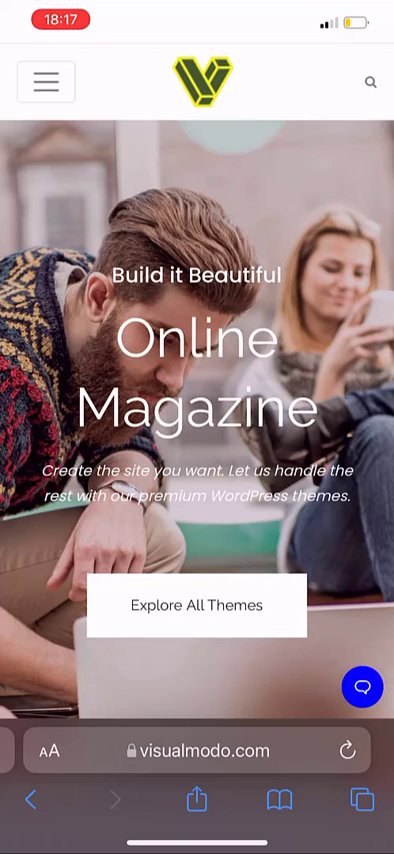
pyautogui.scroll(-5, 197, 430)
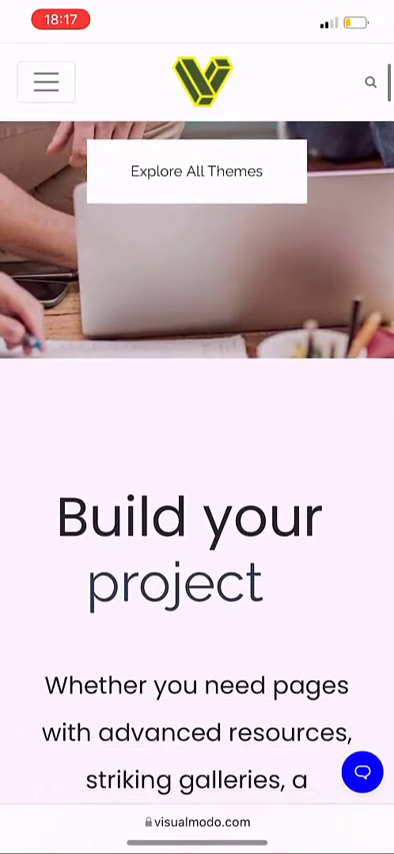
pyautogui.scroll(-5, 197, 430)
pyautogui.scroll(-5, 197, 430)
pyautogui.scroll(-3, 197, 430)
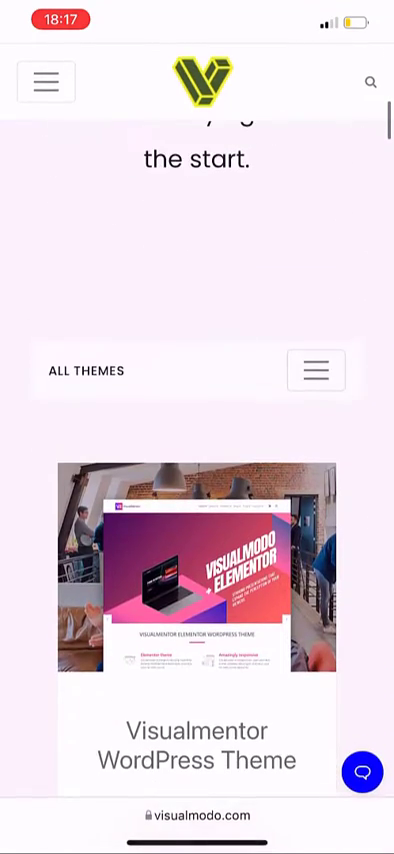
# Step: Swipe from Safari to the home screen, opening and dismissing Control Center along the way
pyautogui.moveTo(197, 843); pyautogui.dragTo(197, 500)
pyautogui.moveTo(350, 8); pyautogui.dragTo(350, 350)
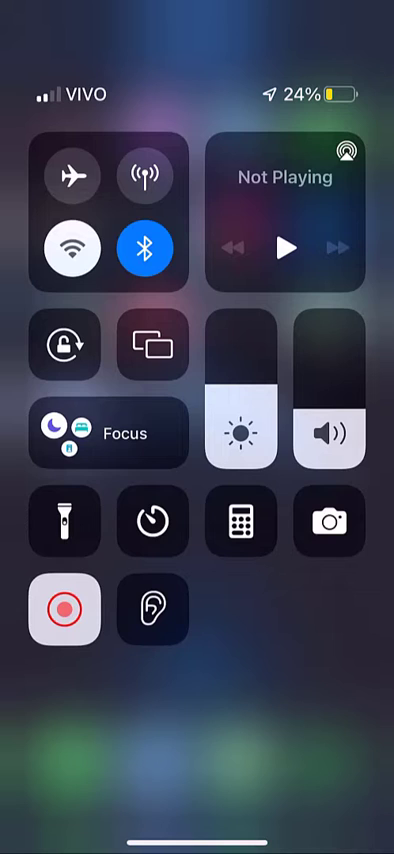
pyautogui.moveTo(197, 780); pyautogui.dragTo(197, 500)
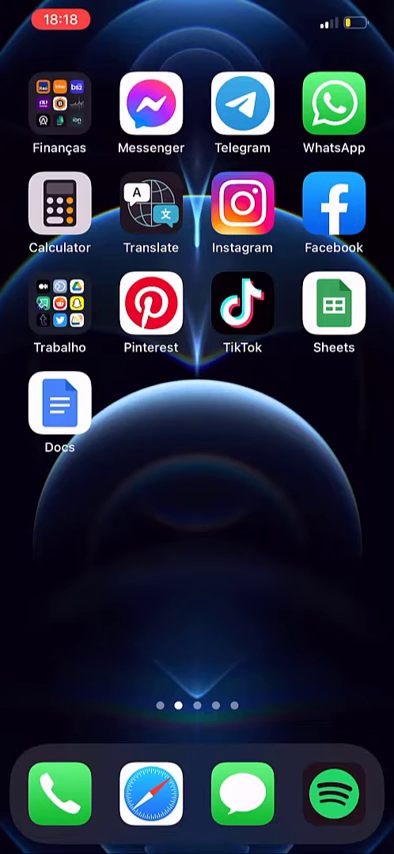
pyautogui.hscroll(-5, 197, 427)
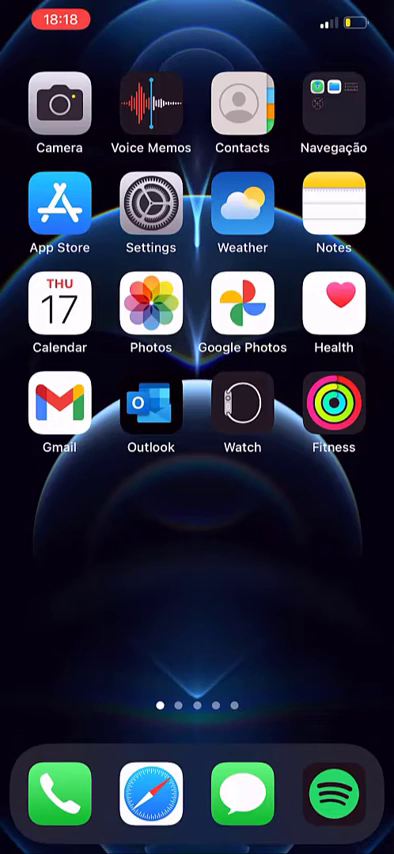
# Step: Open Settings from its home screen icon, then start and cancel a Screen Time search
pyautogui.click(151, 203)
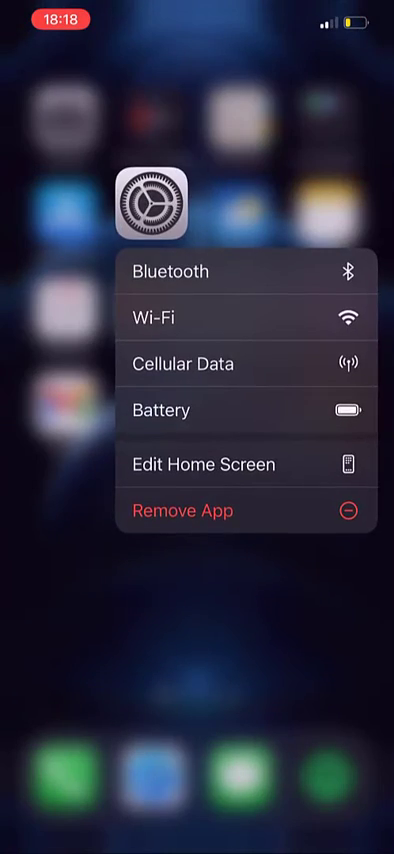
pyautogui.click(200, 650)
pyautogui.click(151, 203)
pyautogui.write('Tim')
pyautogui.click(293, 71)
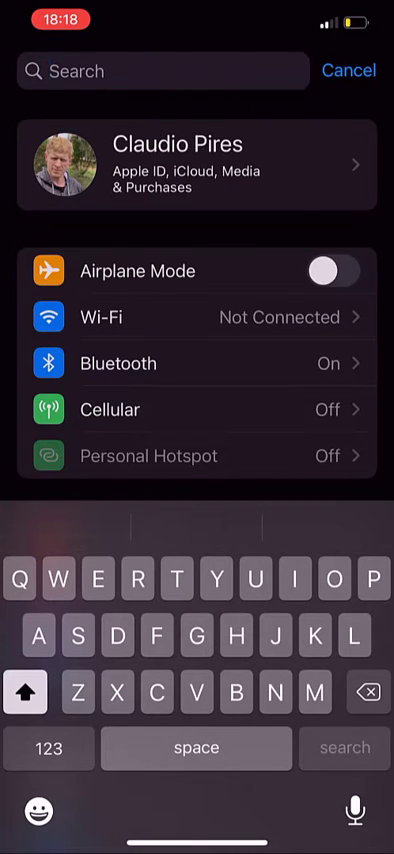
pyautogui.click(348, 70)
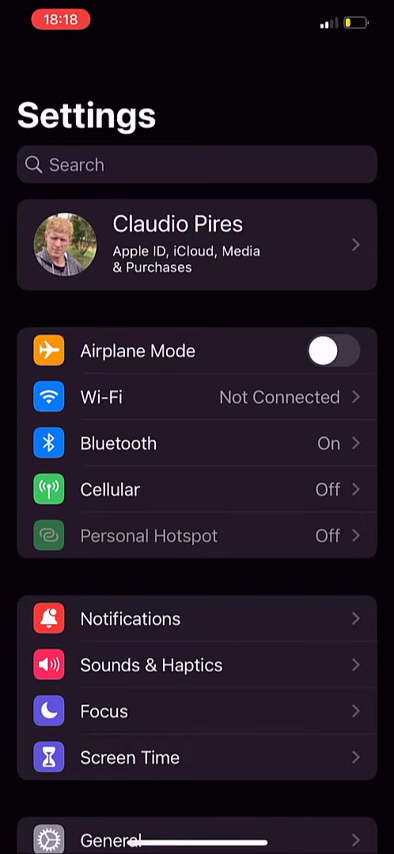
pyautogui.scroll(-5, 197, 500)
# Step: Tap Screen Time in the main Settings list
pyautogui.click(197, 528)
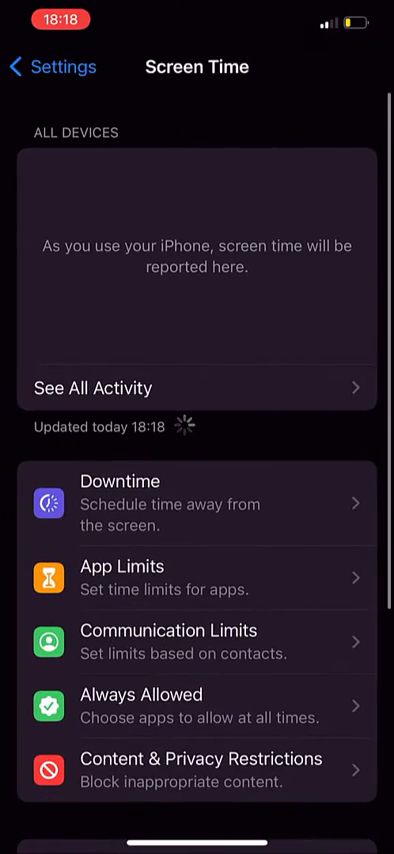
pyautogui.scroll(-5, 197, 500)
pyautogui.scroll(5, 197, 450)
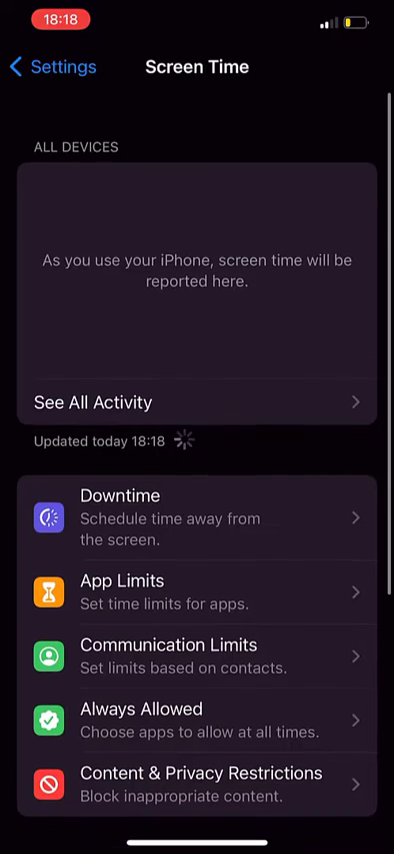
pyautogui.scroll(-1, 197, 500)
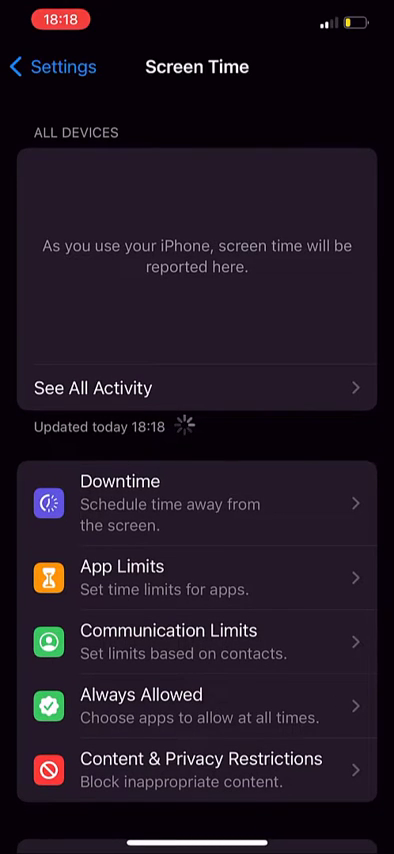
pyautogui.scroll(-5, 197, 500)
pyautogui.scroll(5, 197, 500)
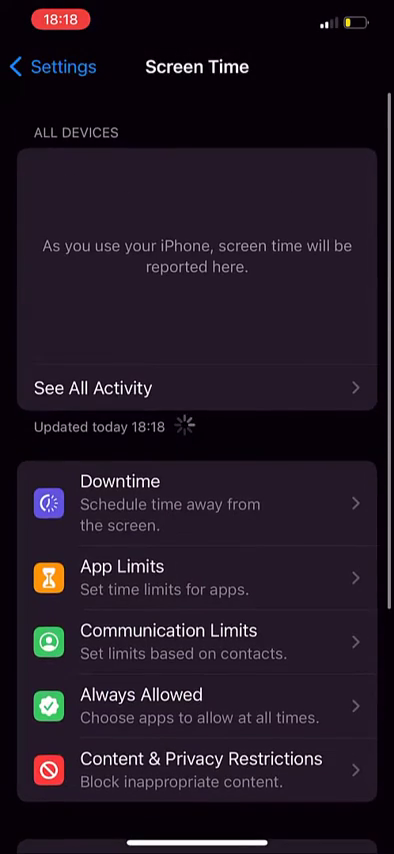
pyautogui.scroll(-5, 197, 500)
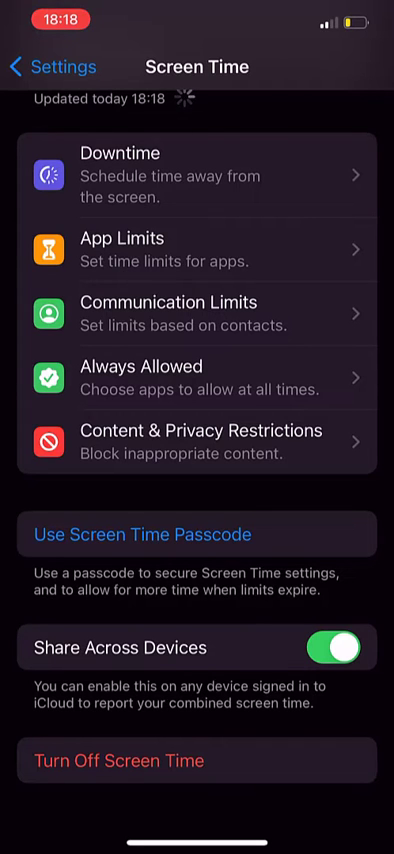
# Step: Turn off Screen Time, confirm in the action sheet, then pull down Control Center
pyautogui.click(119, 760)
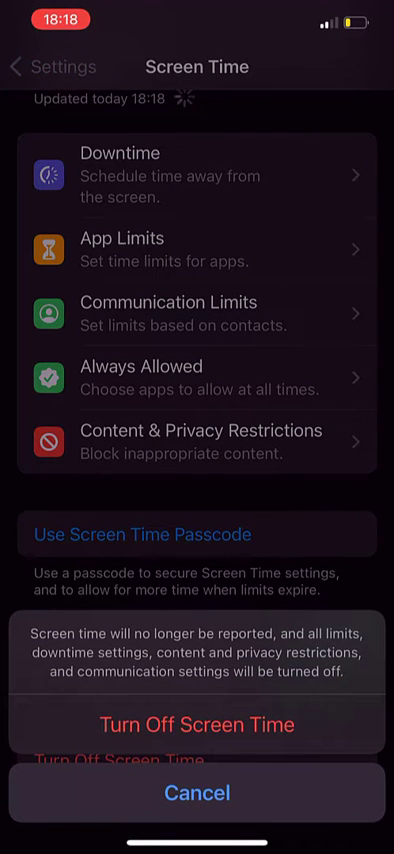
pyautogui.click(197, 792)
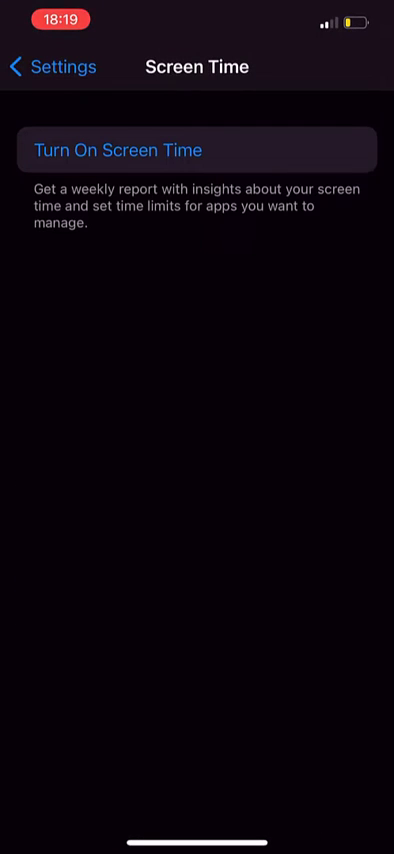
pyautogui.moveTo(350, 10); pyautogui.dragTo(350, 400)
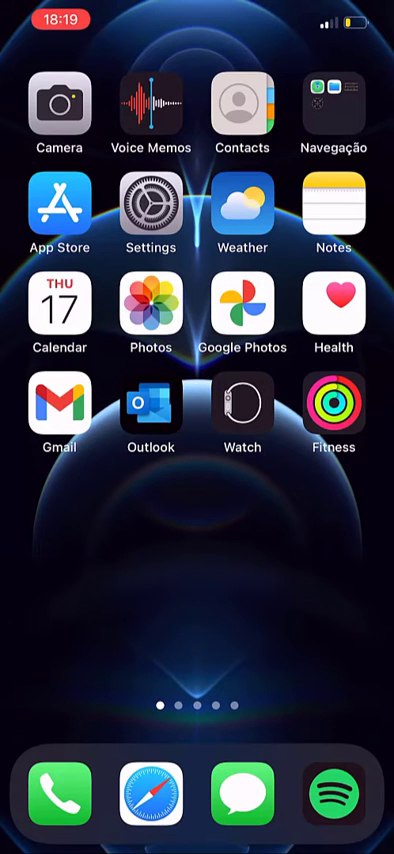
# Step: Reopen Settings, return to its main list, and open Screen Time to verify it's off
pyautogui.click(151, 203)
pyautogui.click(45, 67)
pyautogui.scroll(5, 197, 400)
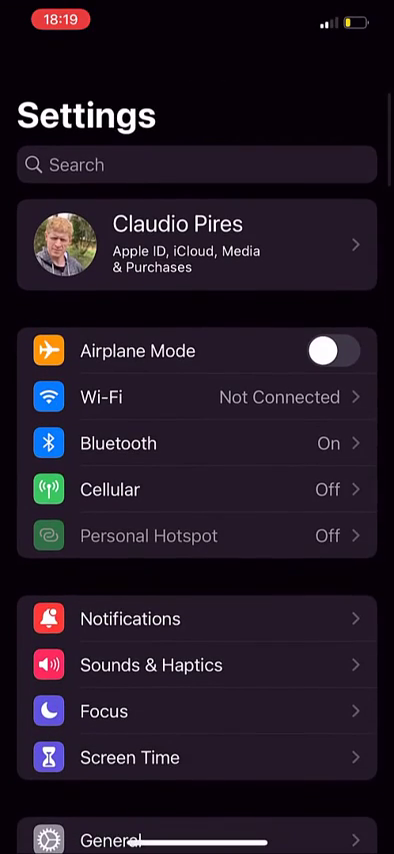
pyautogui.scroll(-2, 197, 427)
pyautogui.scroll(-3, 197, 427)
pyautogui.scroll(1, 197, 427)
pyautogui.scroll(2, 197, 427)
pyautogui.scroll(-3, 197, 427)
pyautogui.scroll(1, 197, 427)
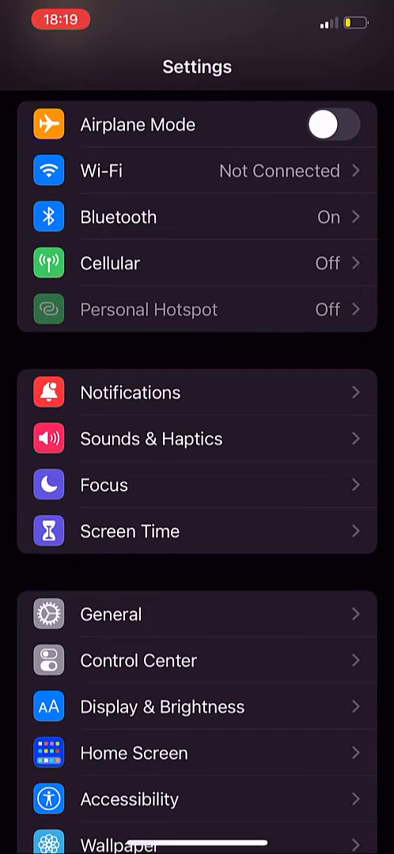
pyautogui.click(130, 531)
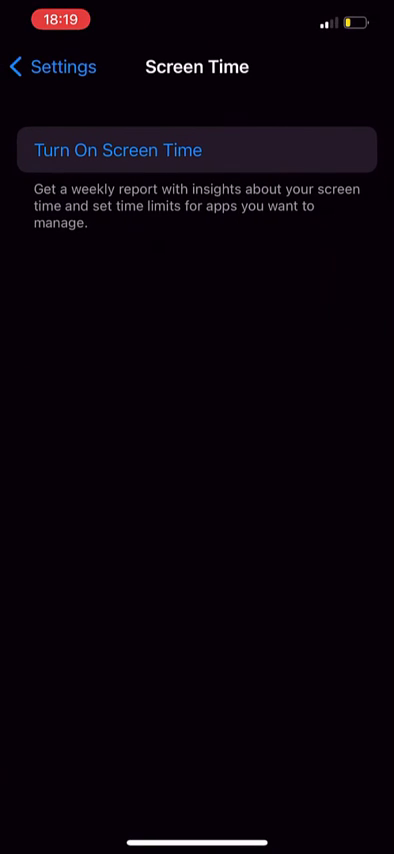